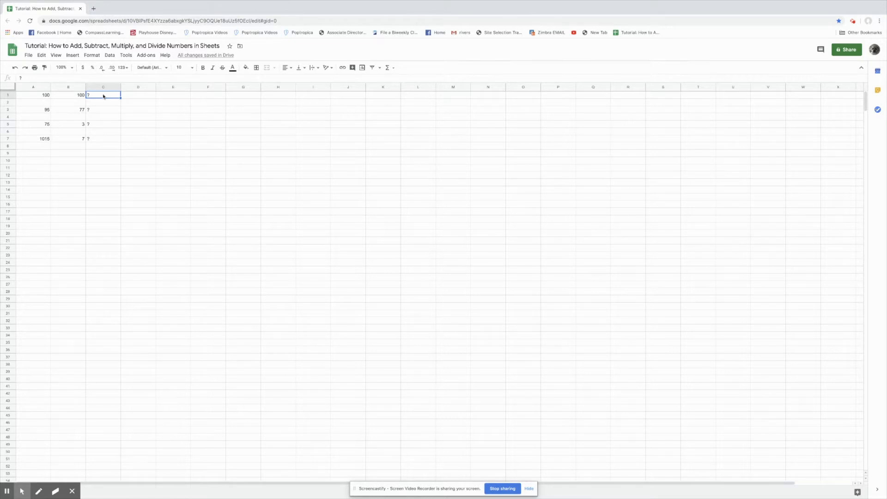
# Replace the question mark in C1 with a SUM formula that adds the row's two numbers, =SUM(A1+B1)
pyautogui.doubleClick(105, 95)
pyautogui.write('=sum')
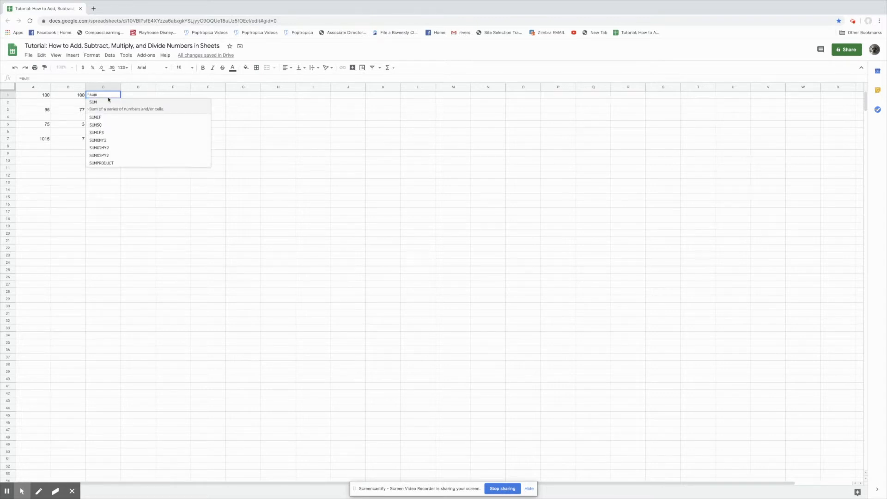
pyautogui.click(109, 100)
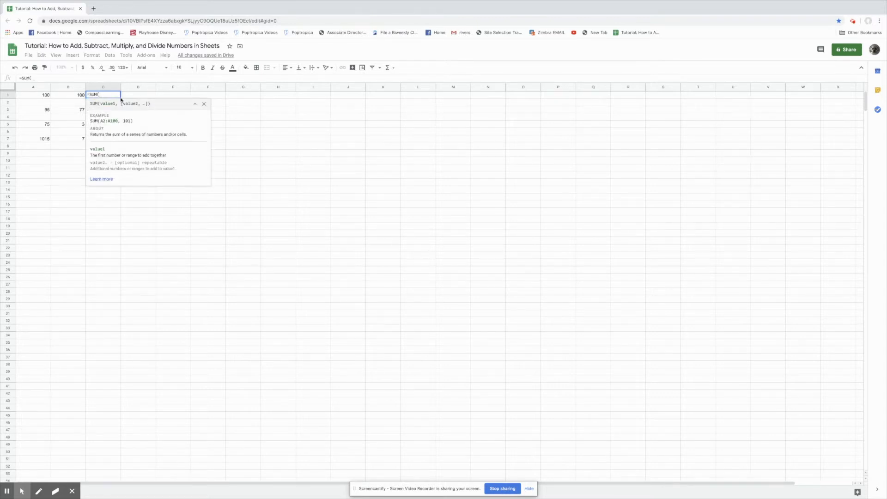
pyautogui.write('A1')
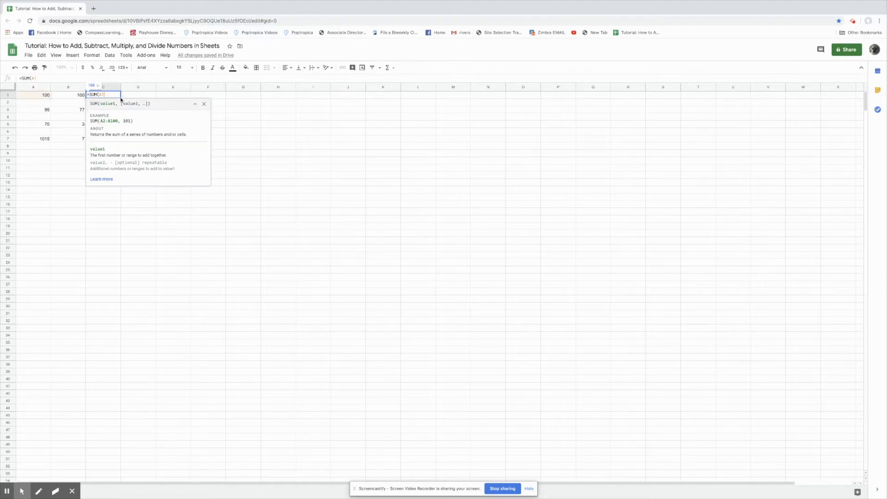
pyautogui.write('+B1)')
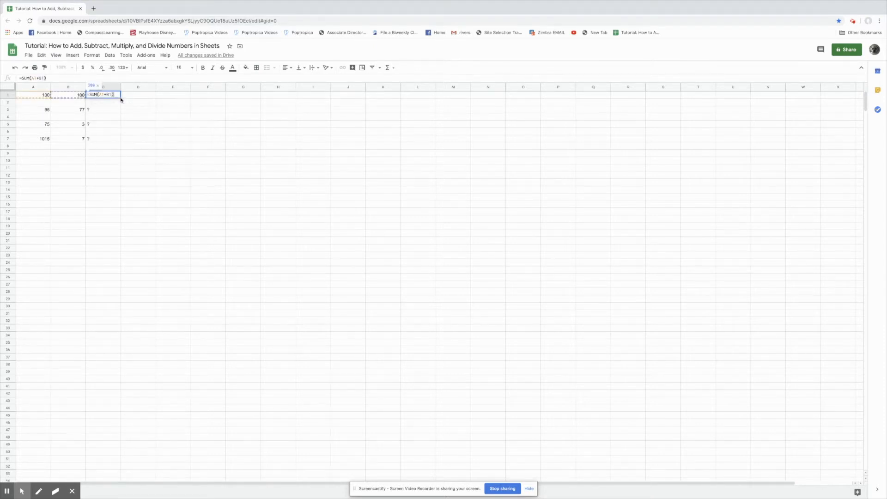
pyautogui.press('Return')
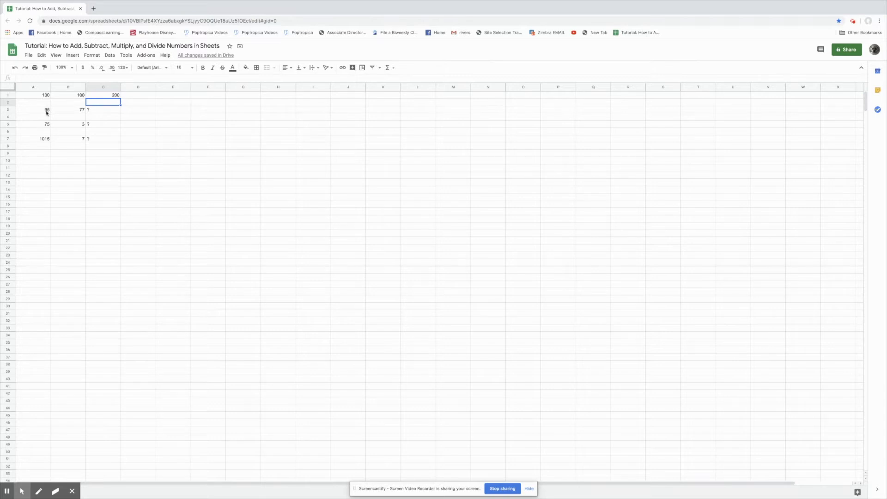
# Replace the question mark in C3 with a SUM formula that subtracts B3 from A3, =sum (A3-B3)
pyautogui.doubleClick(96, 110)
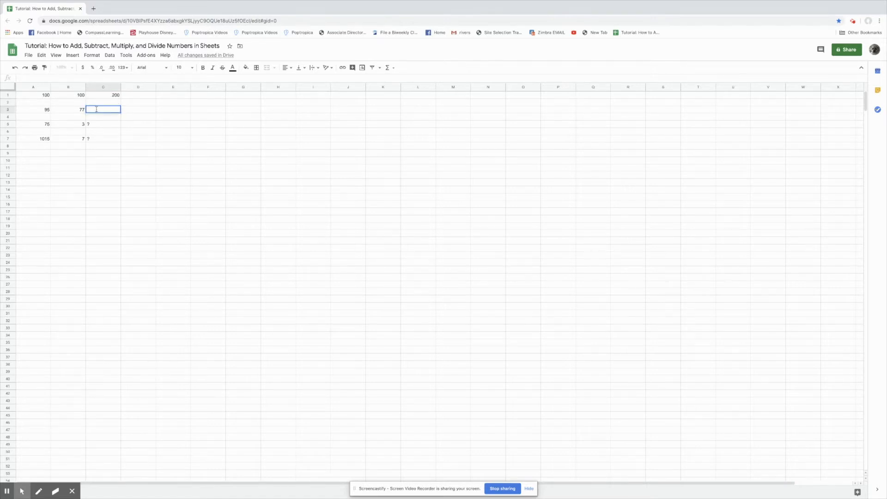
pyautogui.write('=su')
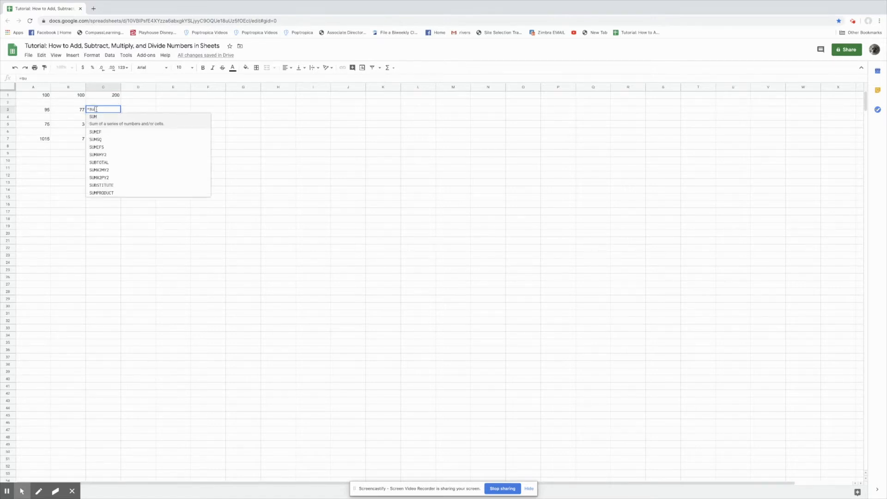
pyautogui.write('m (')
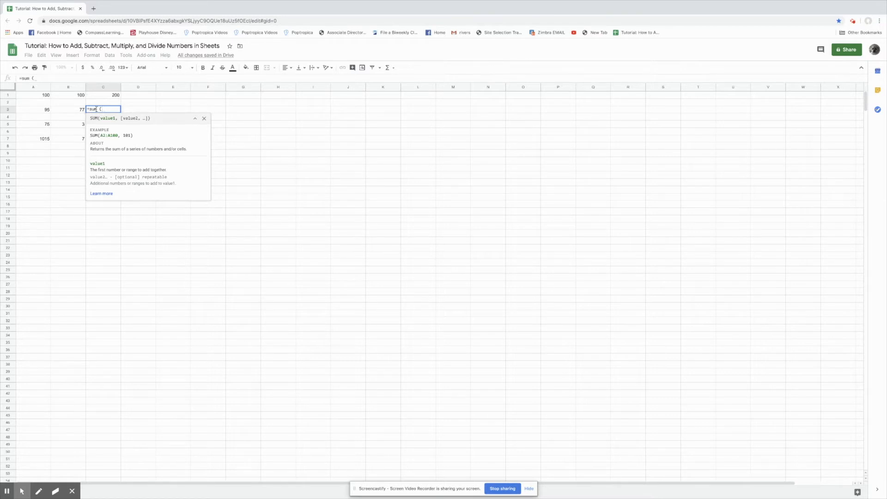
pyautogui.write('A3')
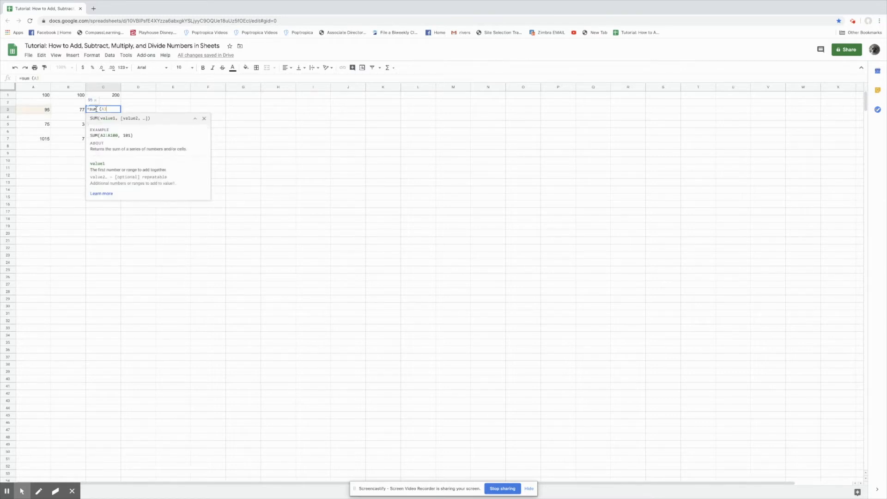
pyautogui.write('-B30')
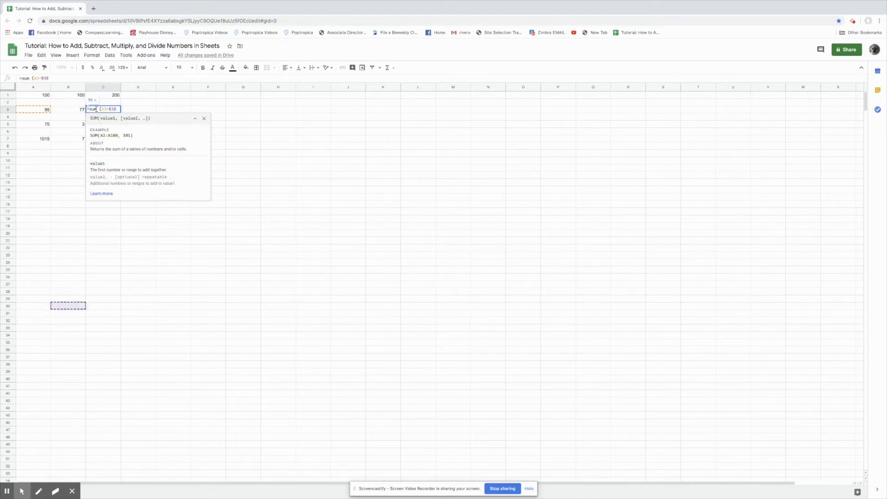
pyautogui.press('BackSpace')
pyautogui.press('Return')
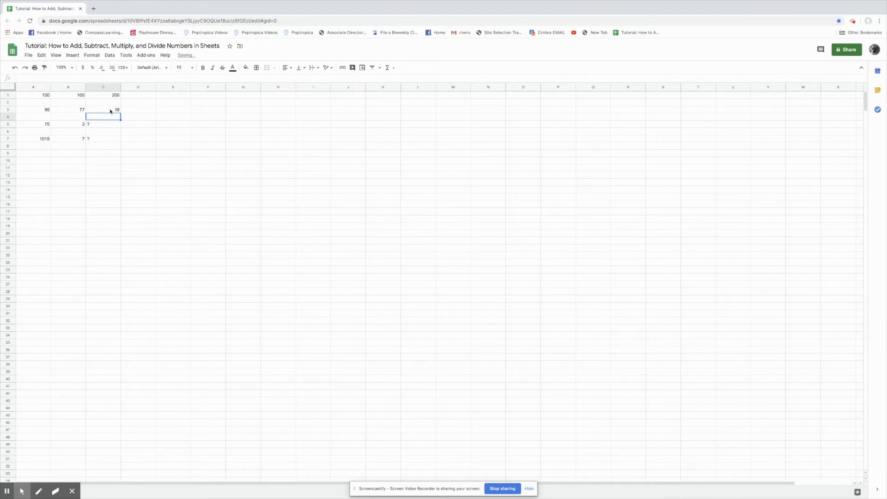
# Replace the question mark in C5 with a SUM formula that multiplies the row's two numbers, =sum (A5*B5)
pyautogui.click(100, 123)
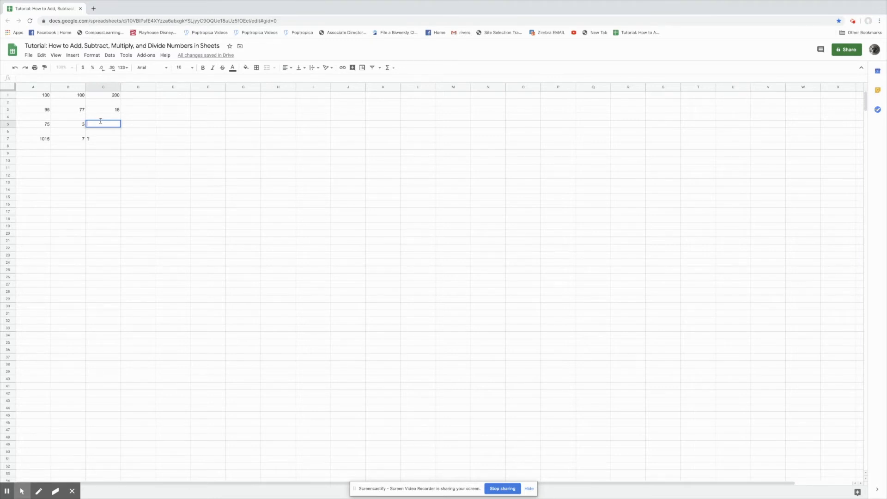
pyautogui.write('=sum')
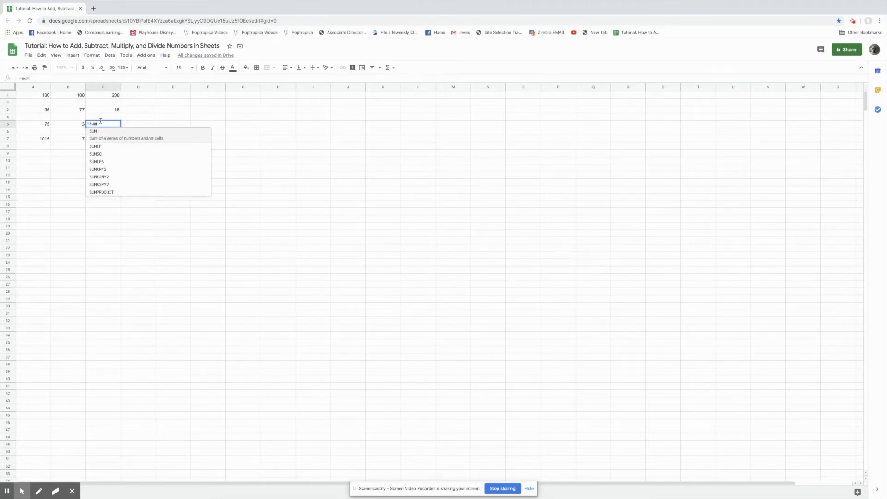
pyautogui.write(' (')
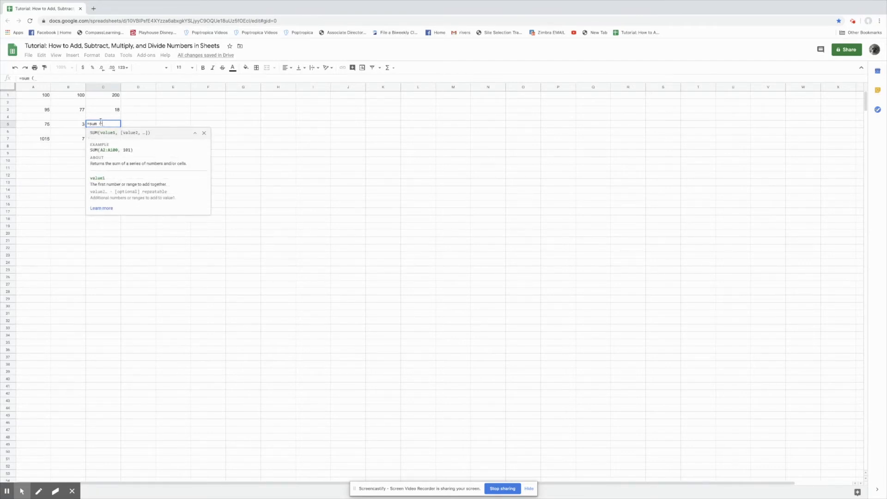
pyautogui.write('A5')
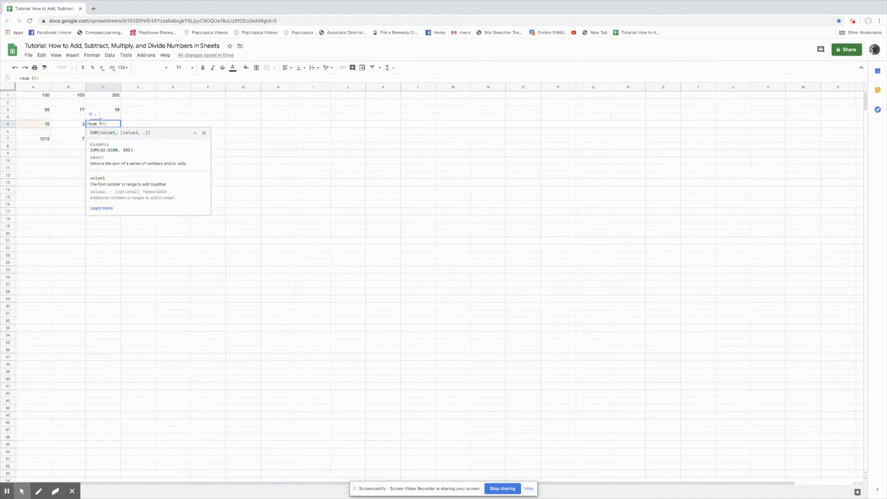
pyautogui.write('*')
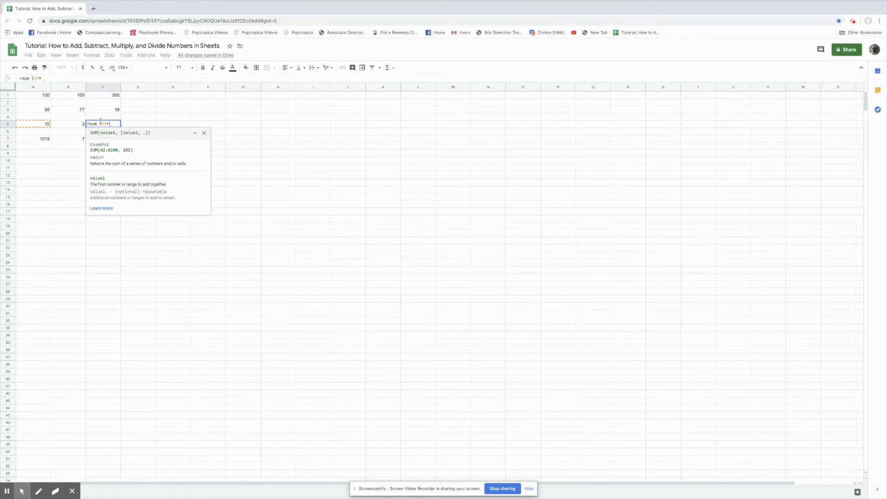
pyautogui.write('B5')
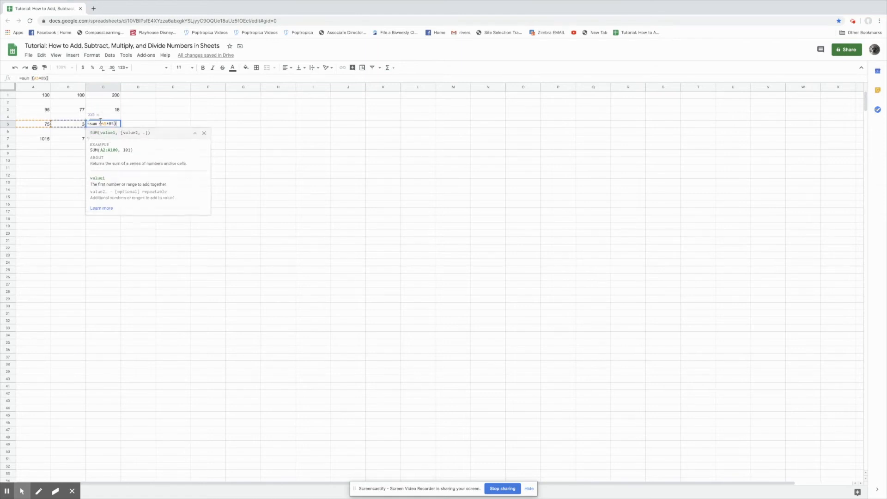
pyautogui.press('Return')
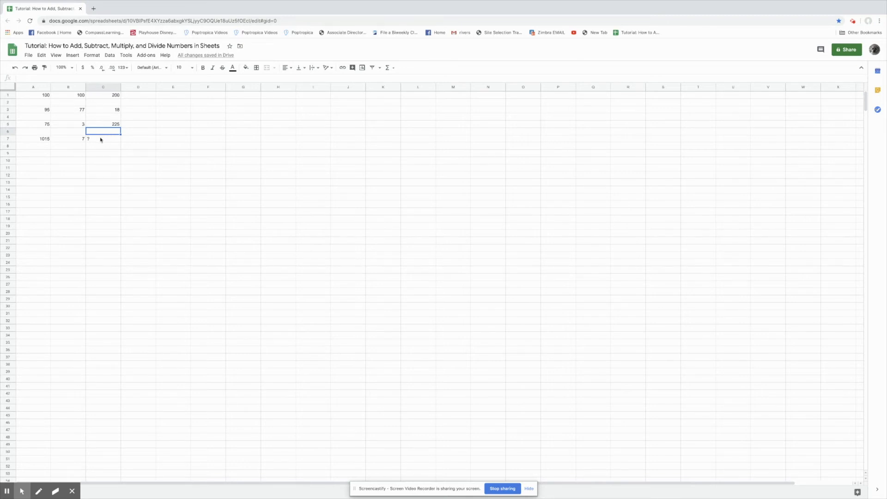
# Clear the question mark in C7 and enter a SUM formula that divides A7 by B7, =sum (a7/b7)
pyautogui.doubleClick(100, 138)
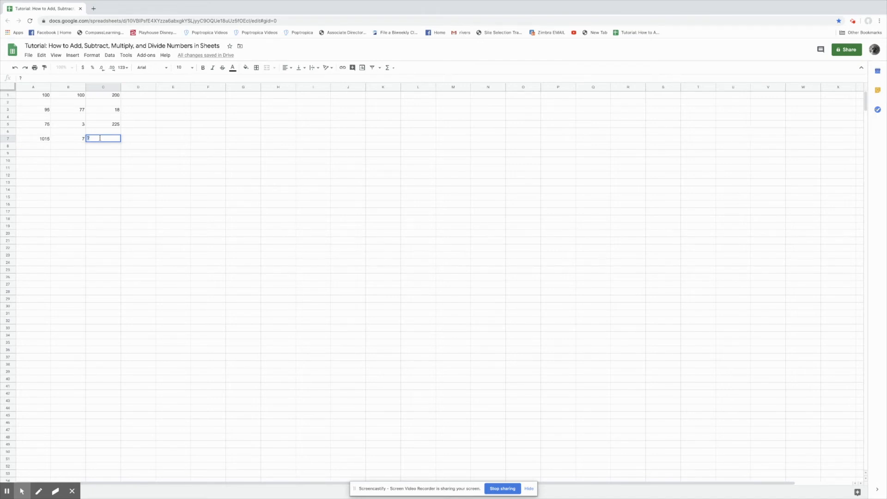
pyautogui.press('BackSpace')
pyautogui.click(124, 141)
pyautogui.click(111, 142)
pyautogui.doubleClick(110, 139)
pyautogui.write('=sum (')
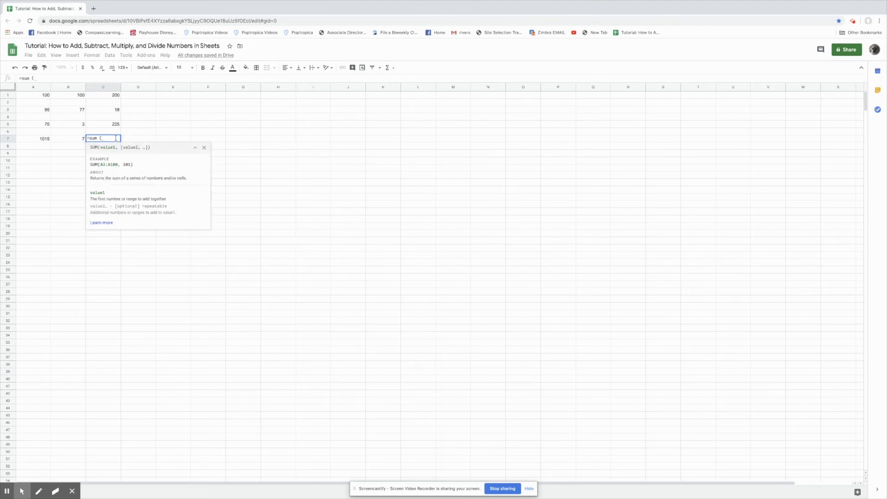
pyautogui.write('a')
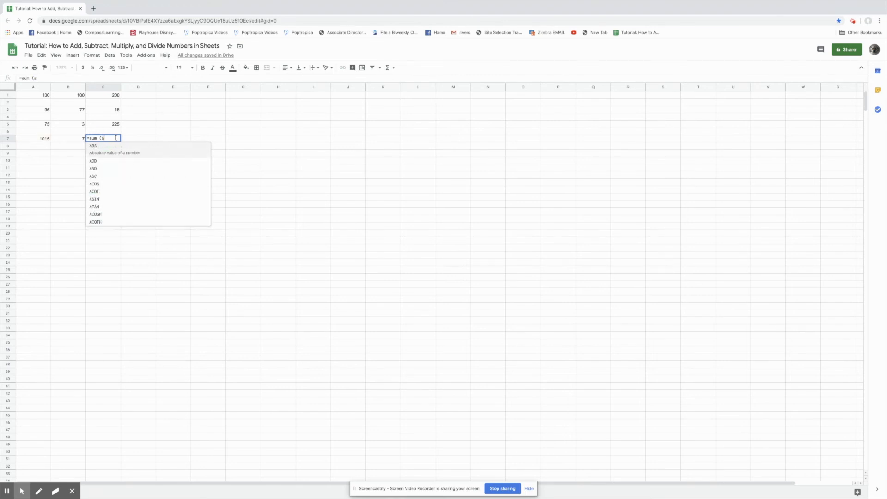
pyautogui.write('7/')
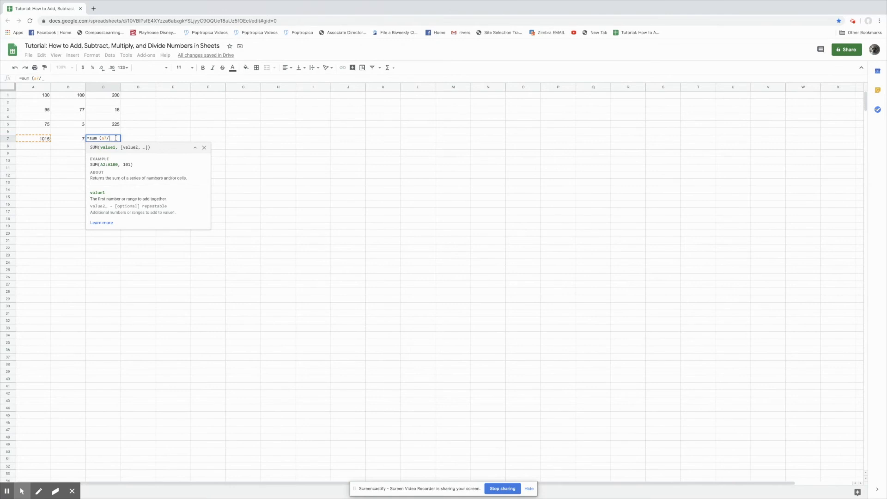
pyautogui.write('b7')
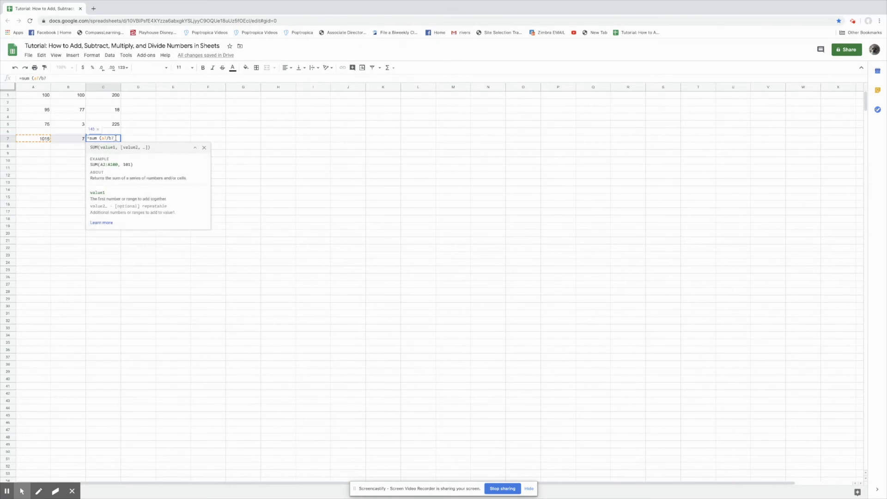
pyautogui.press('Return')
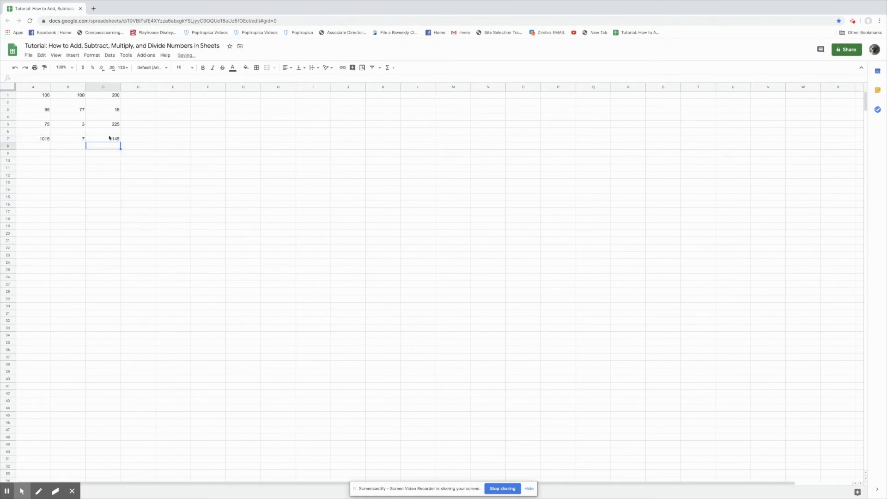
pyautogui.click(108, 138)
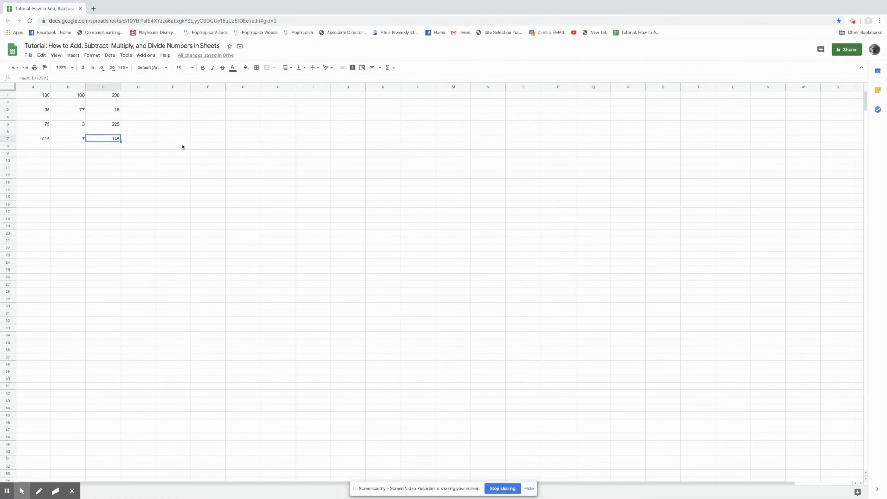